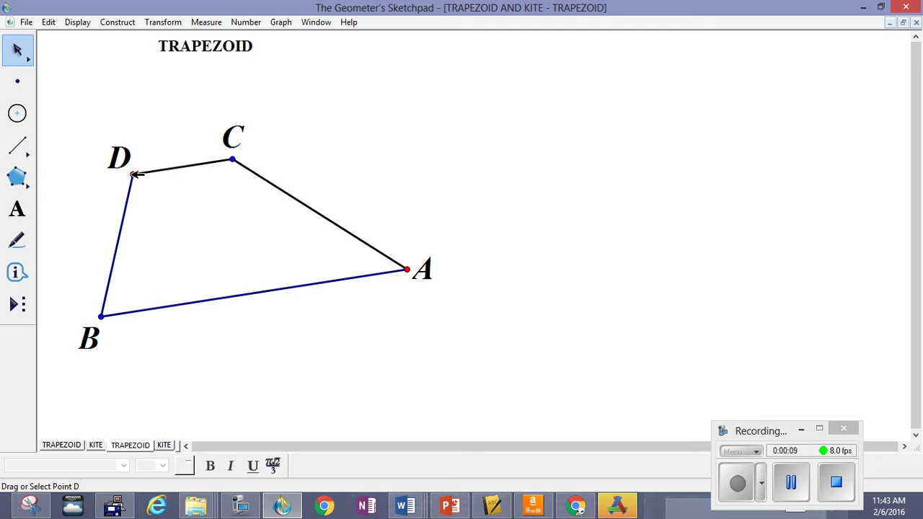
Reshape the trapezoid by moving vertex A up and outward, C slightly toward D, and B downward, leaving nothing selected
{"action": "left_click", "coordinate": [134, 174]}
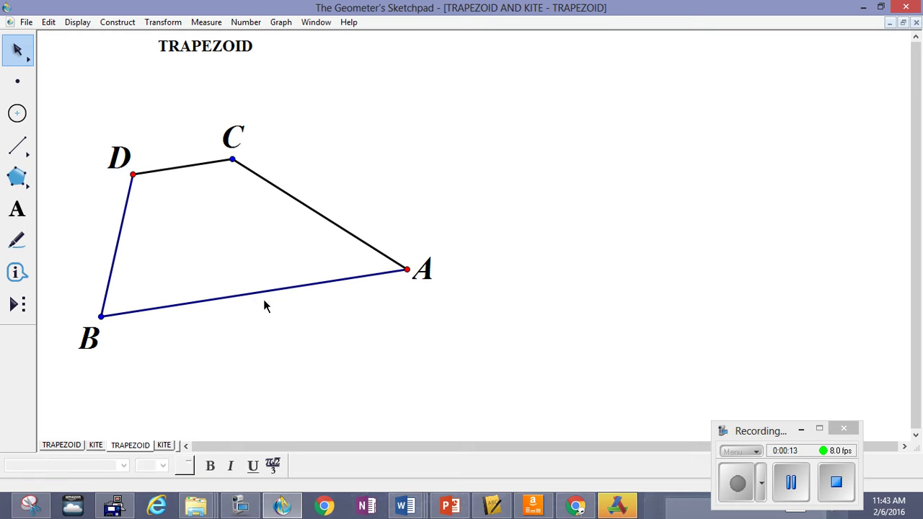
{"action": "left_click_drag", "start_coordinate": [408, 269], "coordinate": [458, 193]}
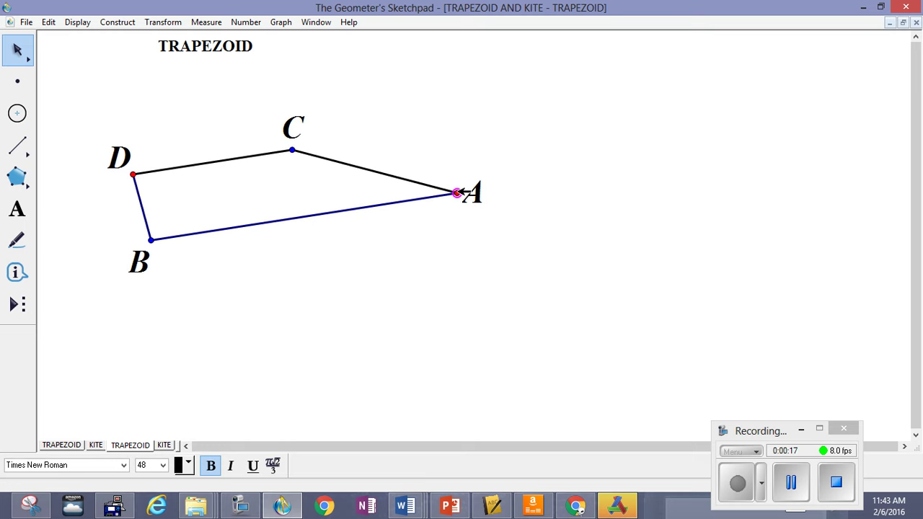
{"action": "mouse_move", "coordinate": [292, 150]}
{"action": "left_mouse_down"}
{"action": "mouse_move", "coordinate": [286, 134]}
{"action": "mouse_move", "coordinate": [213, 146]}
{"action": "mouse_move", "coordinate": [283, 135]}
{"action": "left_mouse_up"}
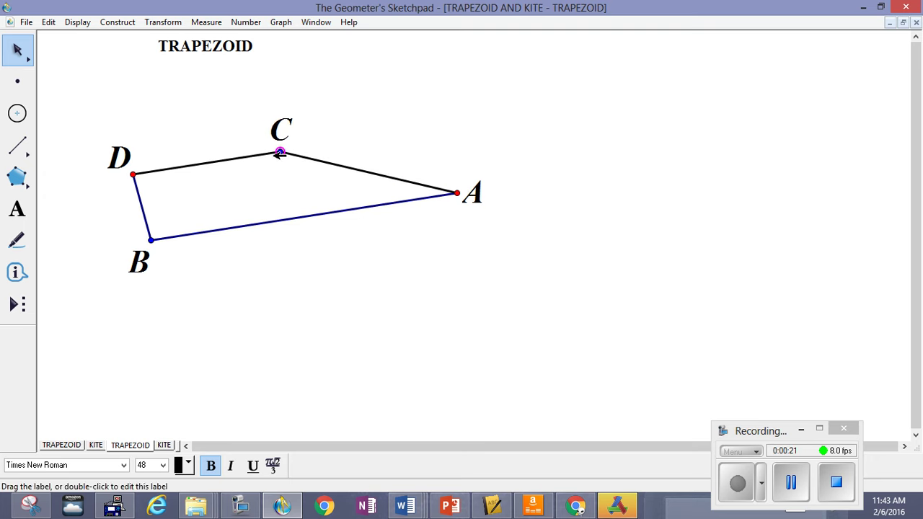
{"action": "left_click_drag", "start_coordinate": [150, 240], "coordinate": [149, 319]}
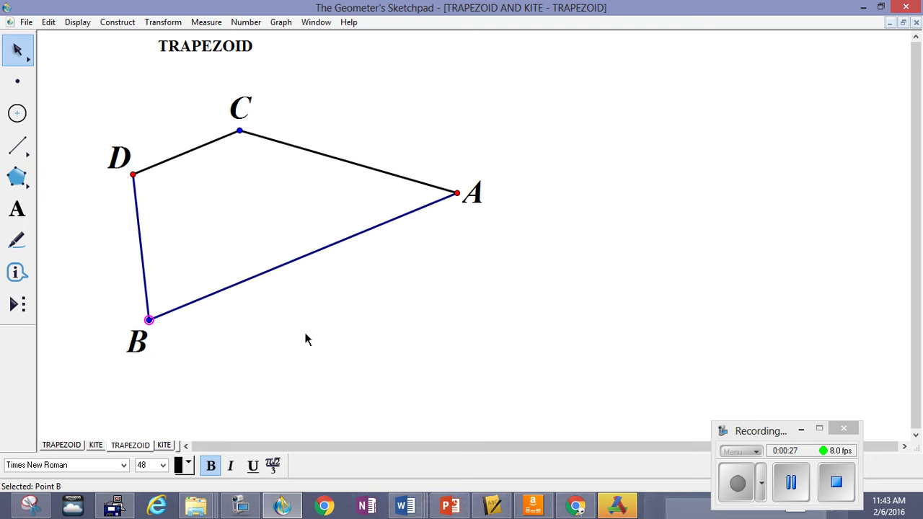
{"action": "left_click", "coordinate": [432, 282]}
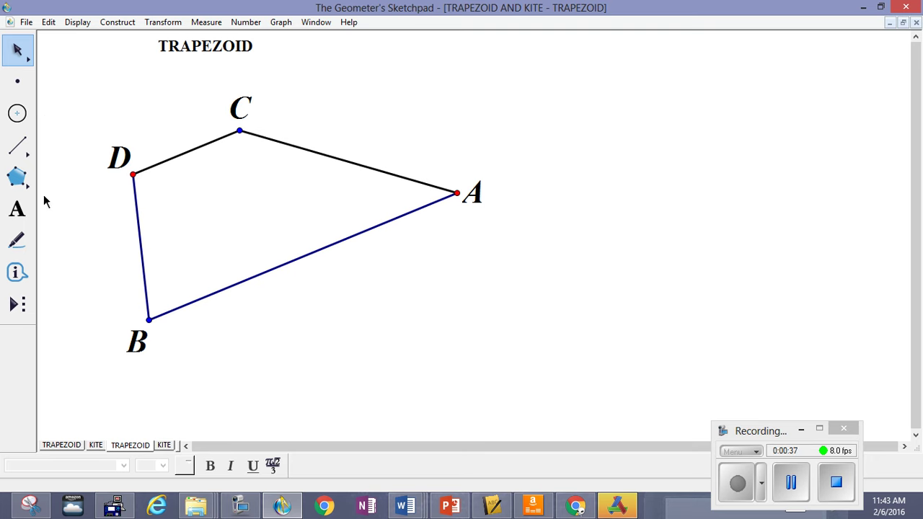
Construct the quadrilateral interior through vertices A, B, D and C
{"action": "left_click", "coordinate": [458, 193]}
{"action": "left_click", "coordinate": [149, 319]}
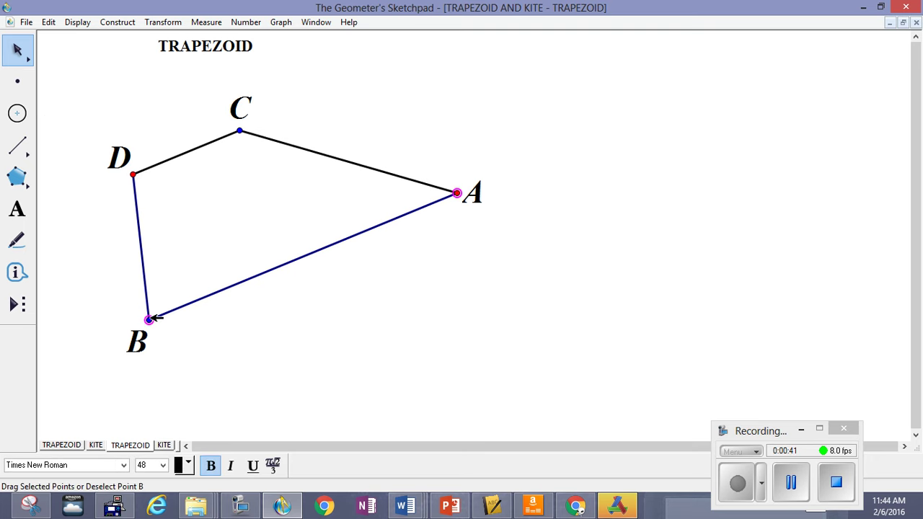
{"action": "left_click", "coordinate": [134, 175]}
{"action": "left_click", "coordinate": [242, 131]}
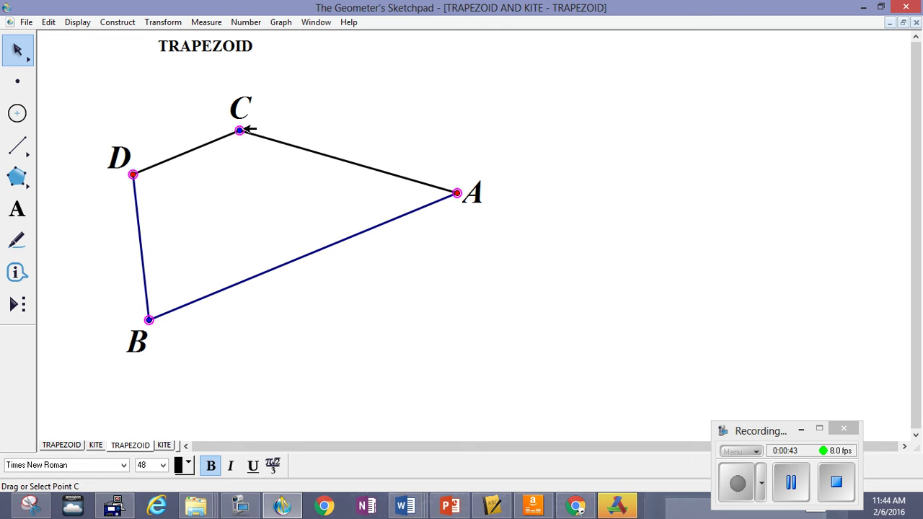
{"action": "left_click", "coordinate": [117, 22]}
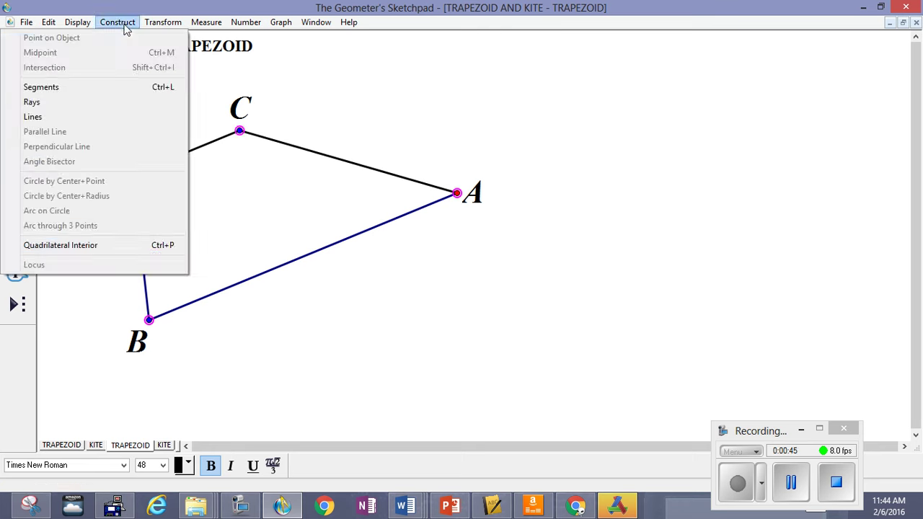
{"action": "left_click", "coordinate": [127, 250]}
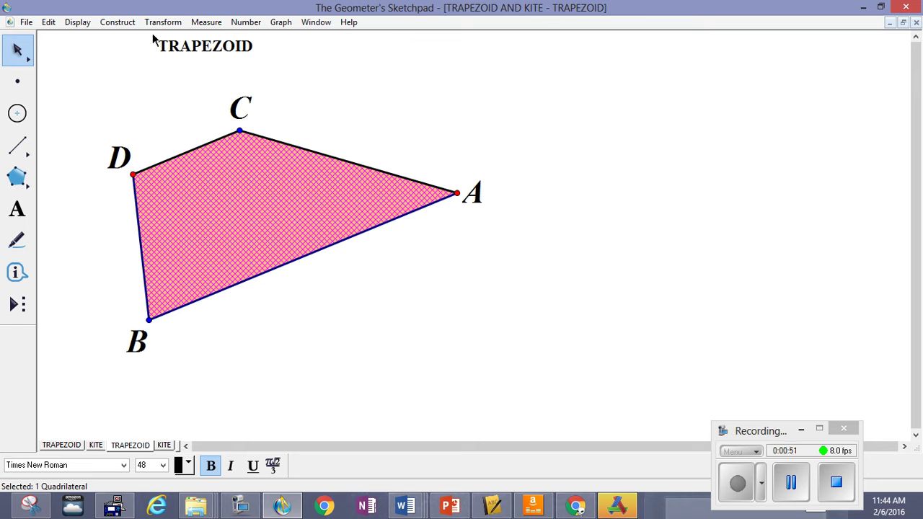
Measure the area of interior ABDC and move vertex A slightly down and outward to vary the shape
{"action": "left_click", "coordinate": [209, 21]}
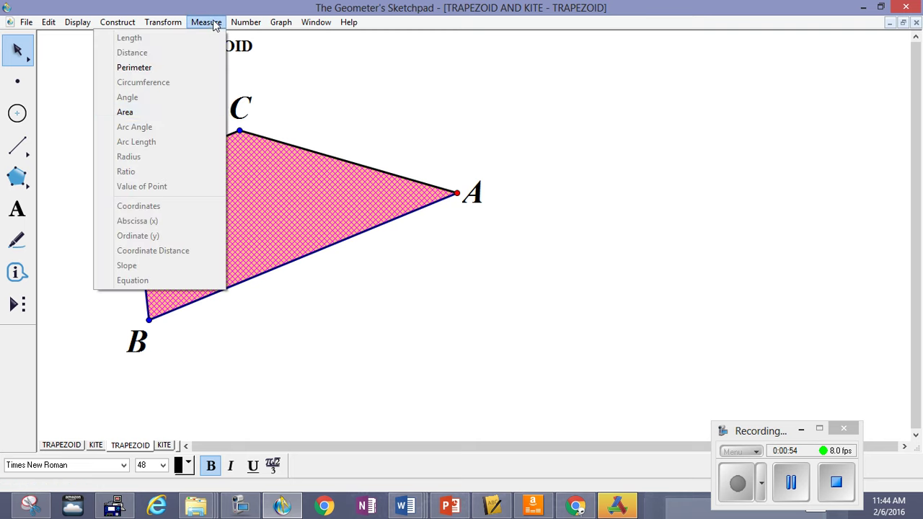
{"action": "left_click", "coordinate": [186, 112]}
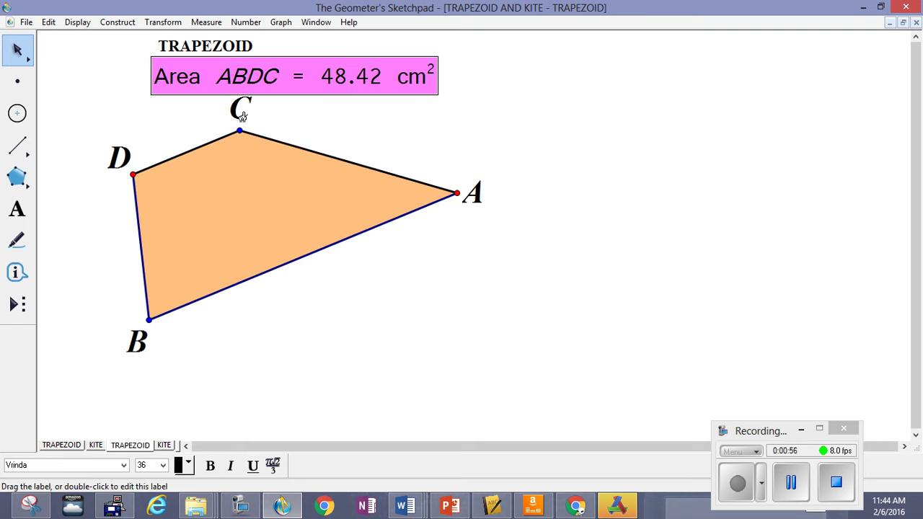
{"action": "left_click", "coordinate": [354, 123]}
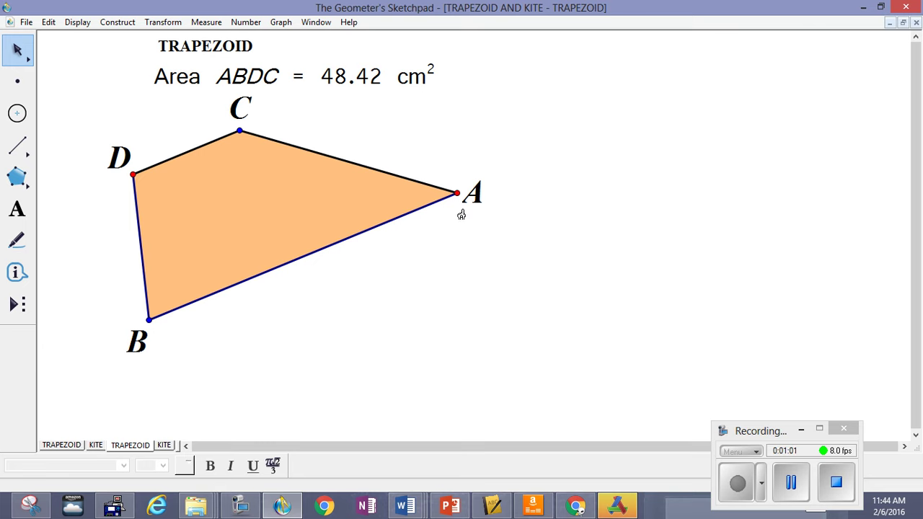
{"action": "left_click_drag", "start_coordinate": [457, 194], "coordinate": [476, 204]}
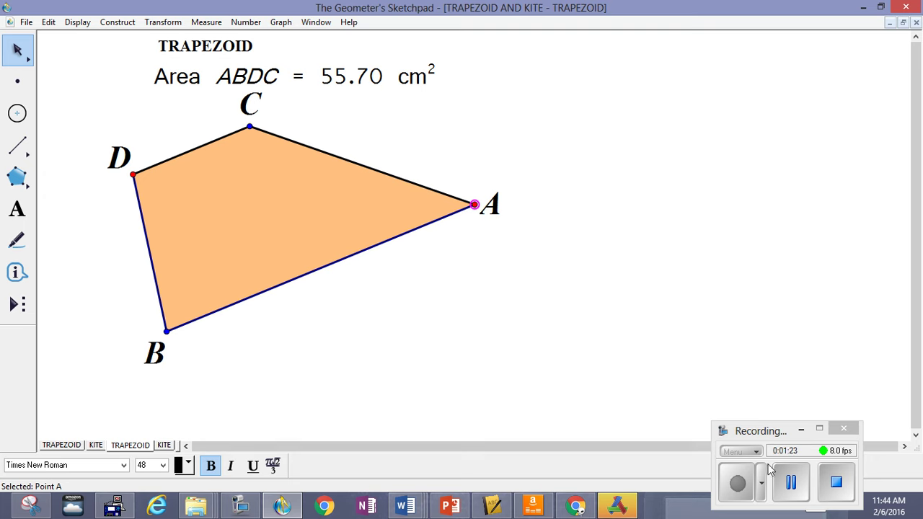
{"action": "left_click", "coordinate": [794, 485]}
{"action": "left_click", "coordinate": [737, 485]}
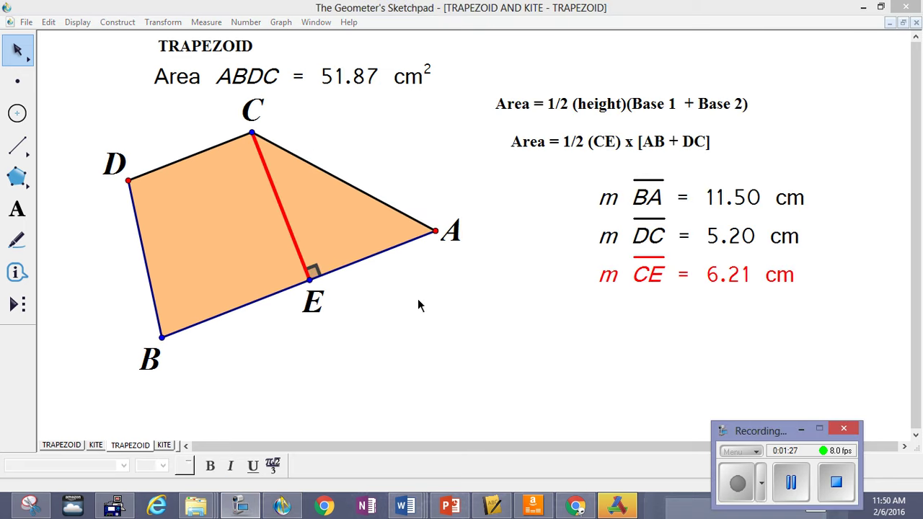
{"action": "left_click", "coordinate": [388, 292]}
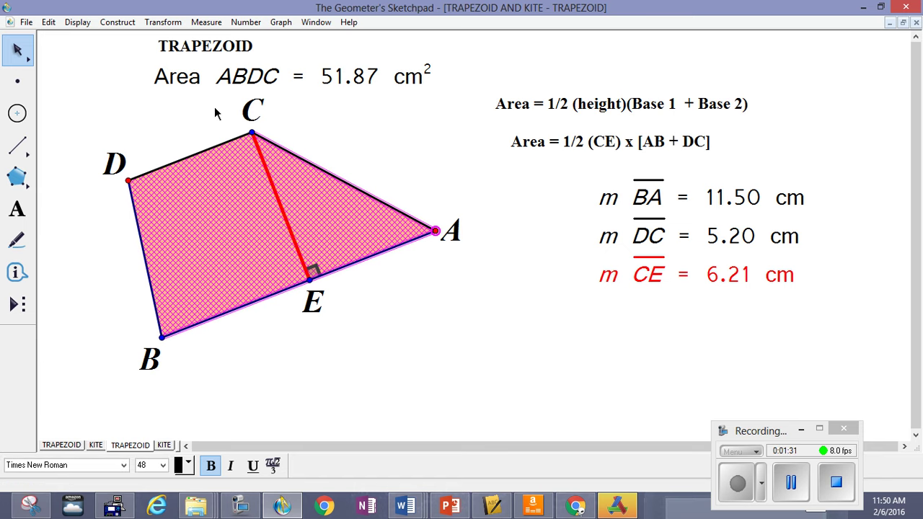
Move the general area formula caption closer to the trapezoid and place the "Area = 1/2 (CE) x [AB + DC]" caption directly beneath it
{"action": "left_click_drag", "start_coordinate": [525, 105], "coordinate": [487, 109]}
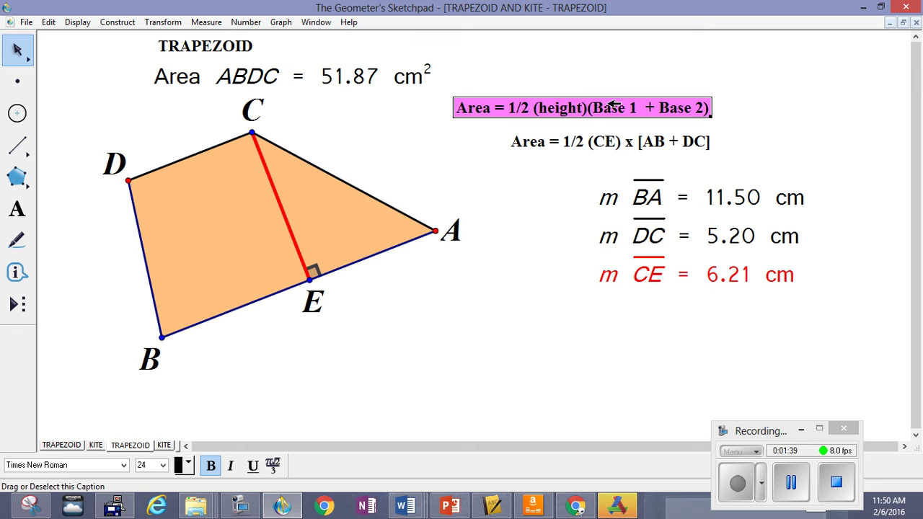
{"action": "left_click", "coordinate": [624, 68]}
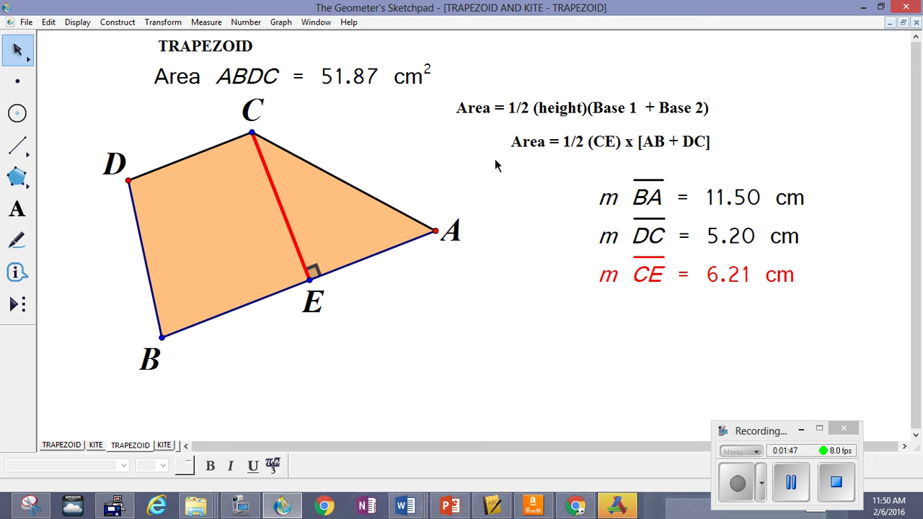
{"action": "left_click_drag", "start_coordinate": [538, 142], "coordinate": [497, 133]}
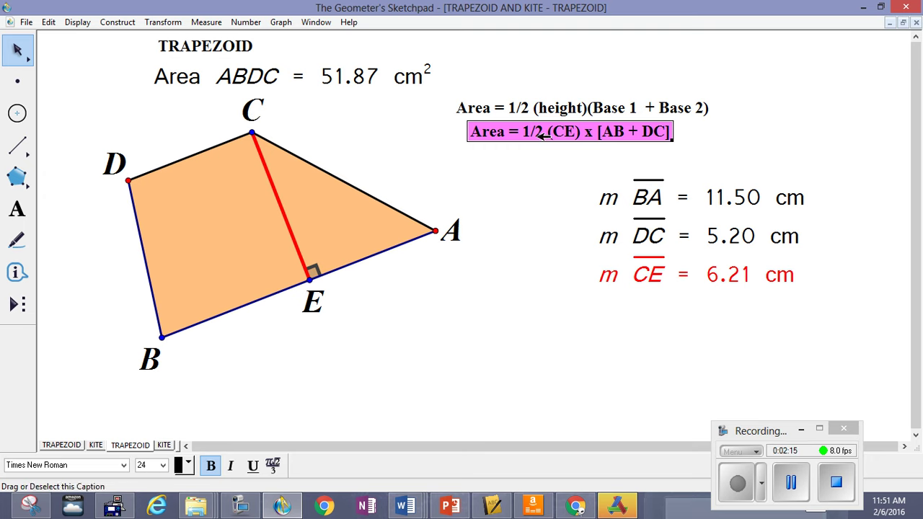
{"action": "left_click", "coordinate": [431, 341]}
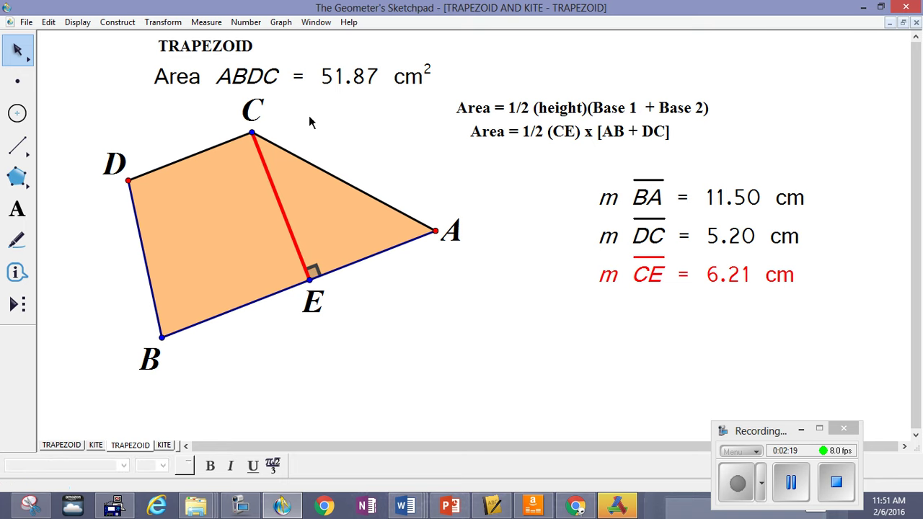
Start a new calculation with the expression 0.5 multiplied by the measured length of CE
{"action": "left_click", "coordinate": [247, 45]}
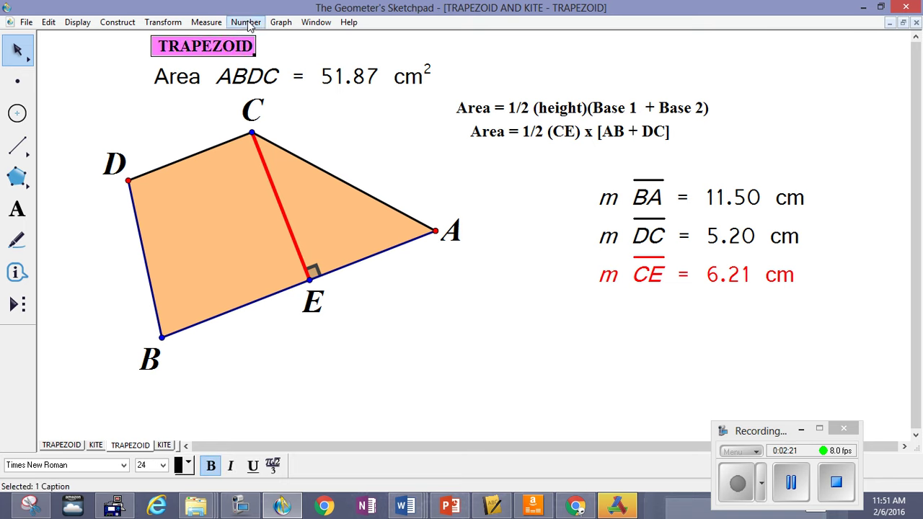
{"action": "left_click", "coordinate": [246, 22]}
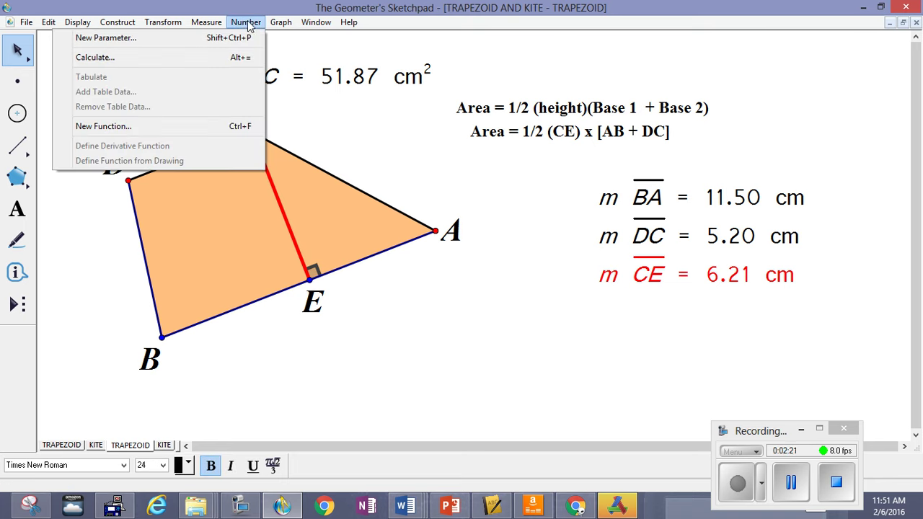
{"action": "left_click", "coordinate": [209, 58]}
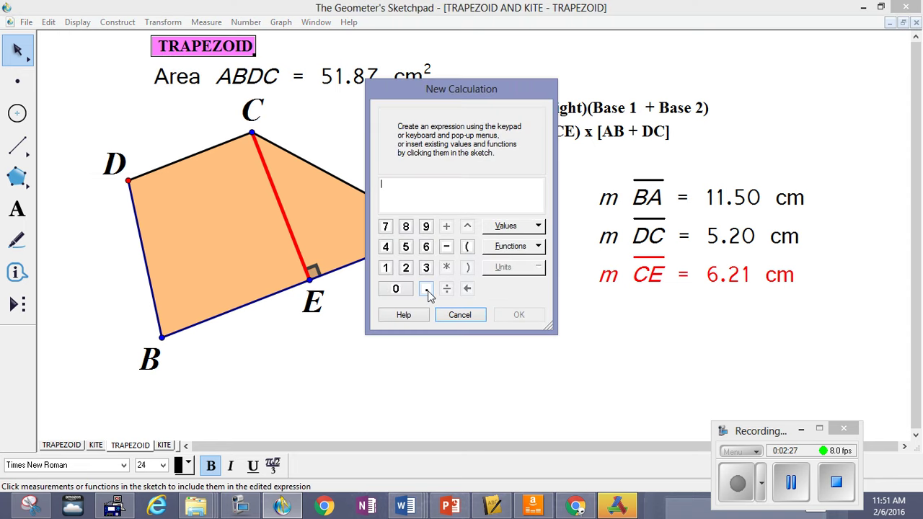
{"action": "left_click", "coordinate": [426, 289]}
{"action": "left_click", "coordinate": [405, 247]}
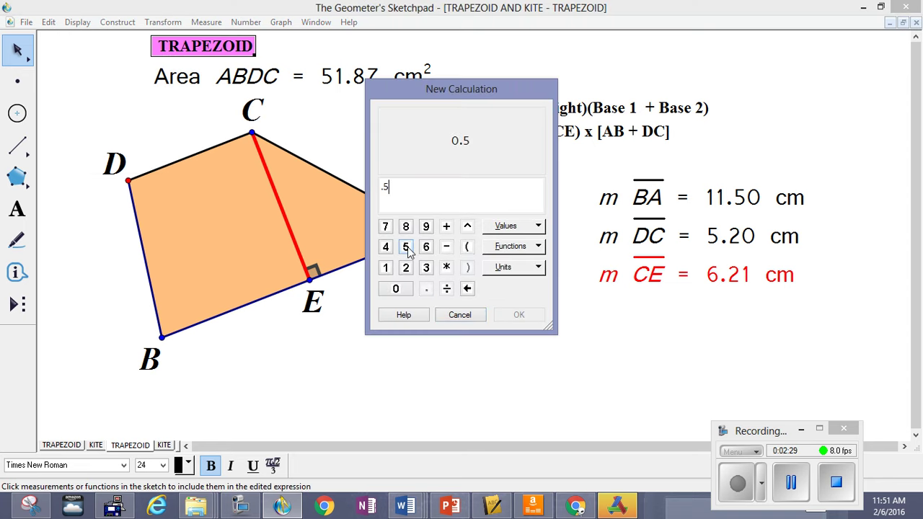
{"action": "left_click", "coordinate": [447, 267]}
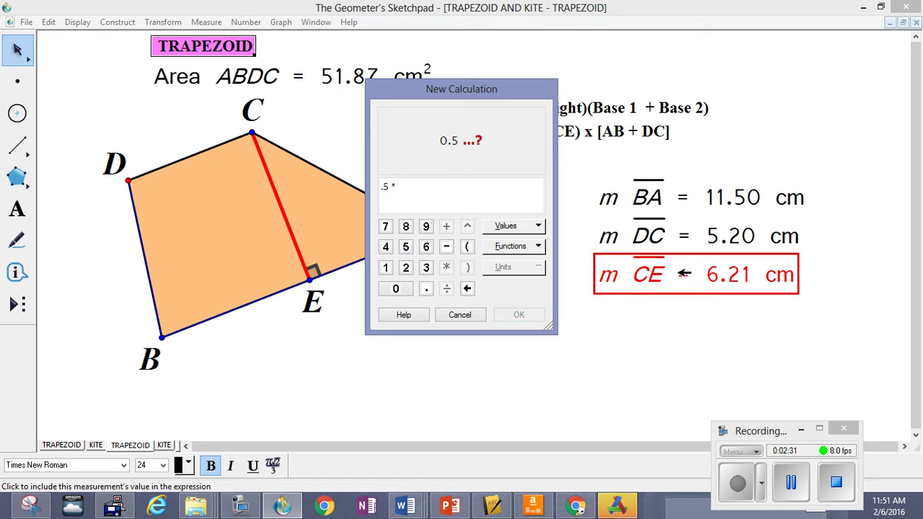
{"action": "left_click", "coordinate": [682, 273]}
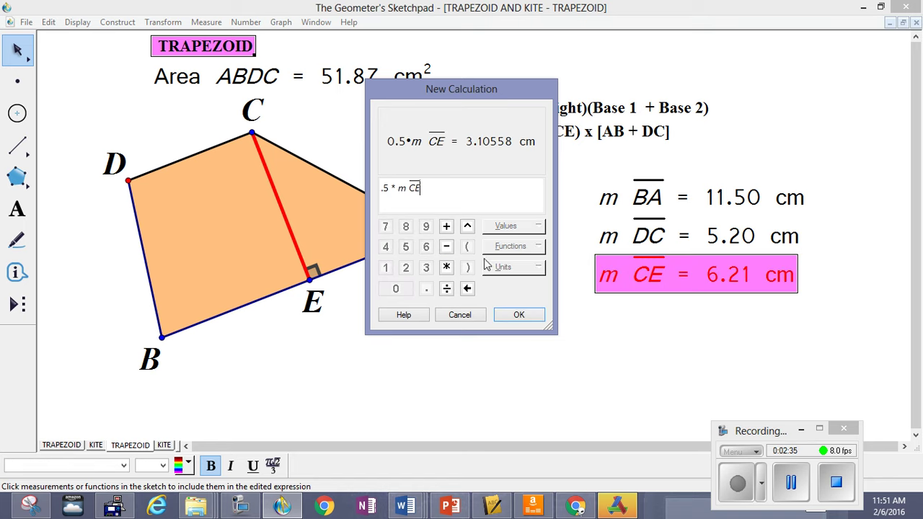
Complete the calculation by multiplying by the sum of lengths BA and DC, and place the result below the length measurements
{"action": "left_click", "coordinate": [447, 268]}
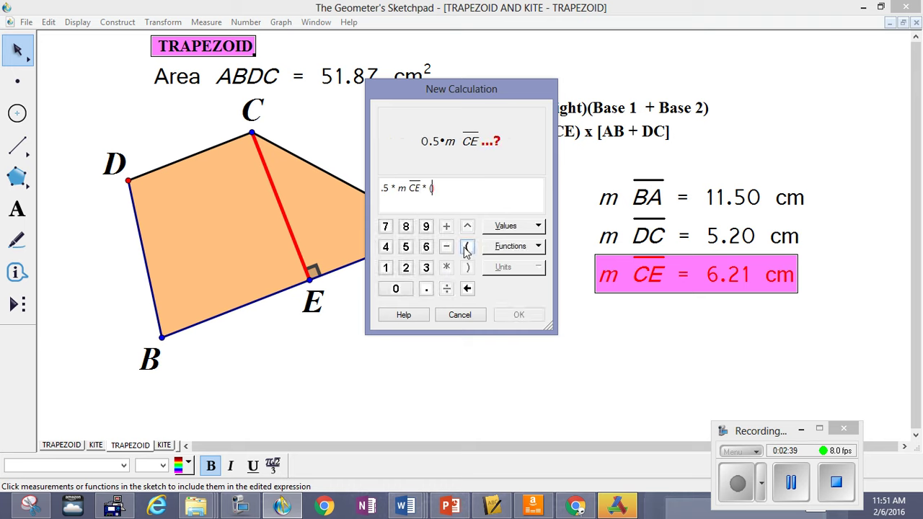
{"action": "left_click", "coordinate": [613, 198]}
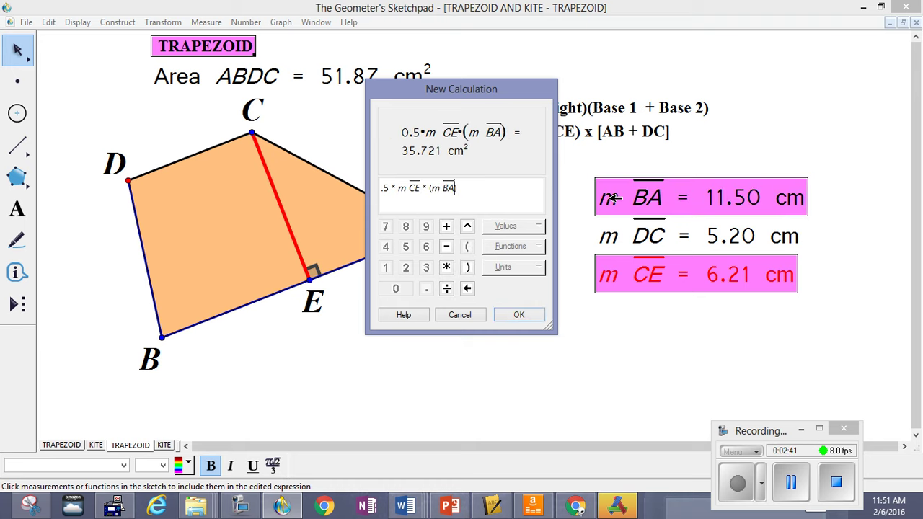
{"action": "left_click", "coordinate": [448, 228]}
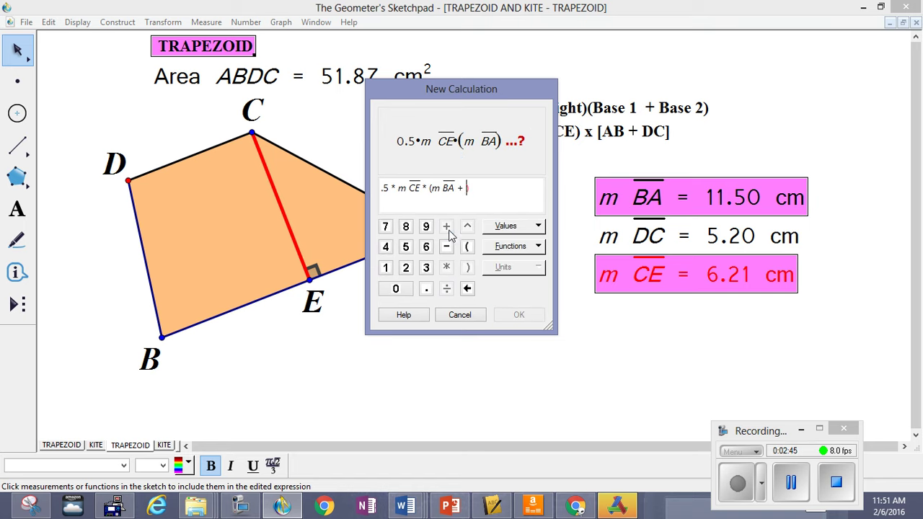
{"action": "left_click", "coordinate": [643, 244]}
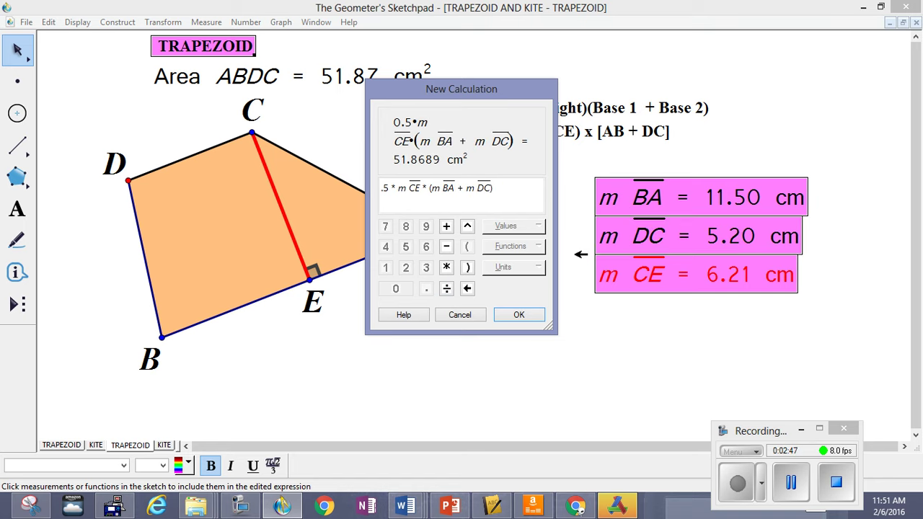
{"action": "left_click", "coordinate": [519, 315]}
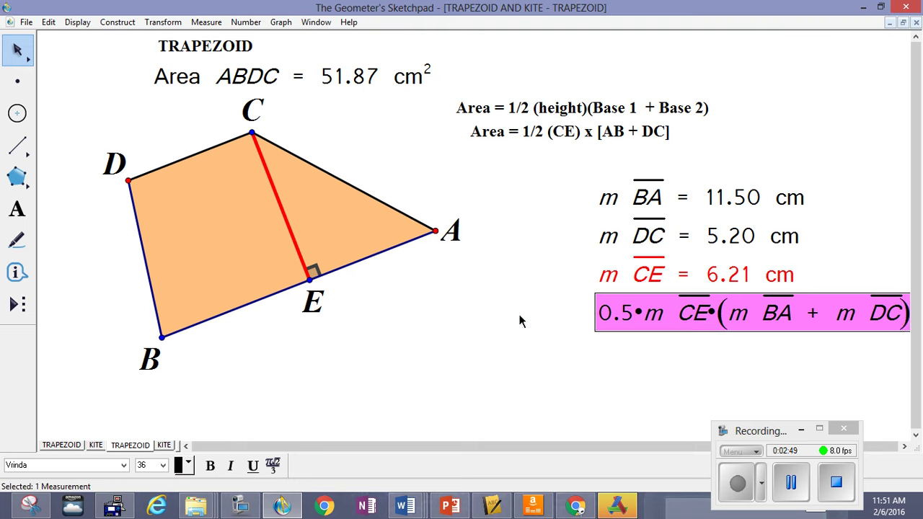
{"action": "left_click_drag", "start_coordinate": [619, 349], "coordinate": [385, 382]}
{"action": "left_click", "coordinate": [479, 428]}
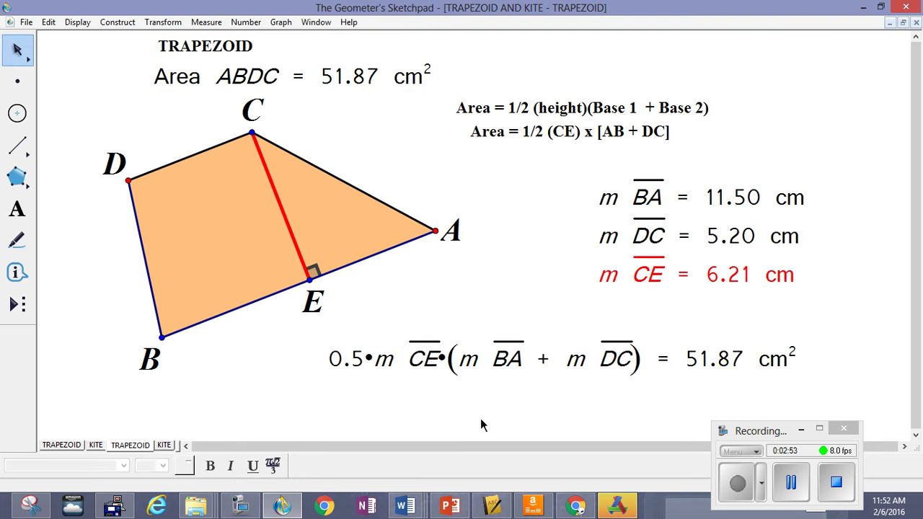
Compare the measured and calculated areas while moving A outward, C toward D, B down and outward, and A inward toward D
{"action": "left_click_drag", "start_coordinate": [437, 230], "coordinate": [462, 247]}
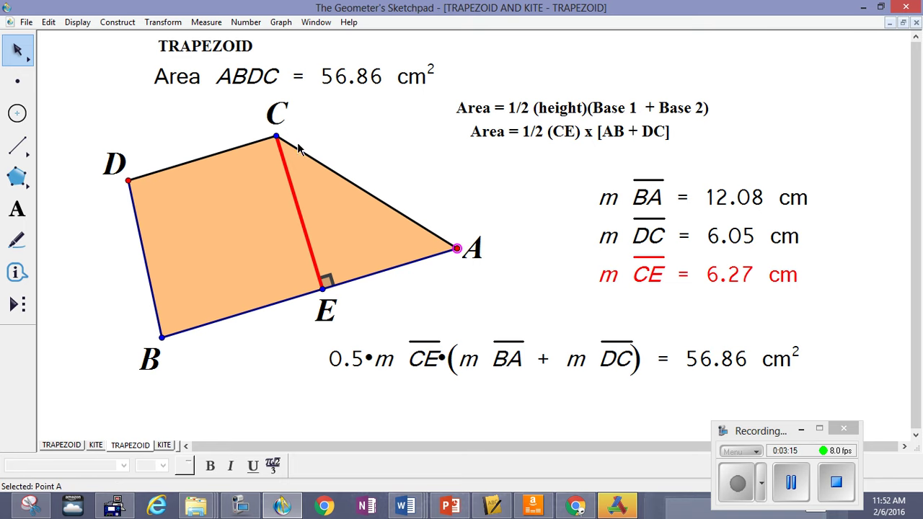
{"action": "left_click_drag", "start_coordinate": [277, 137], "coordinate": [240, 148]}
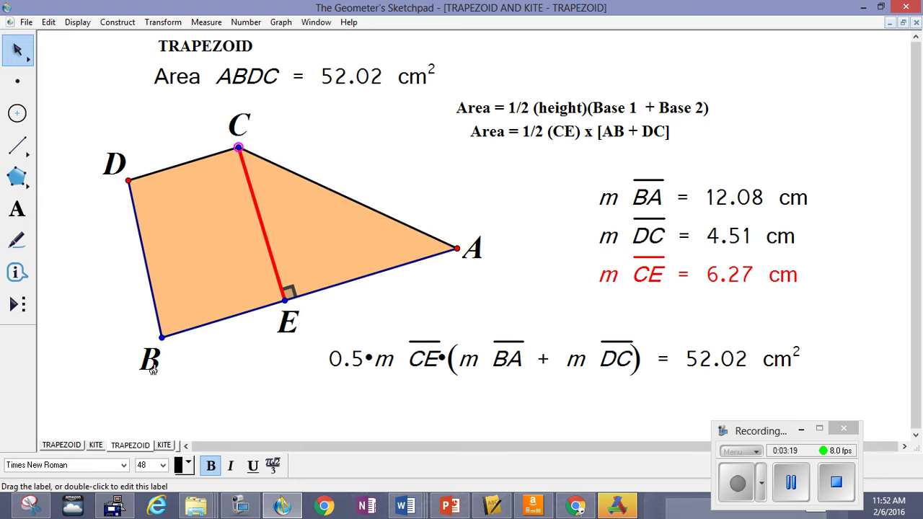
{"action": "left_click_drag", "start_coordinate": [88, 358], "coordinate": [83, 364]}
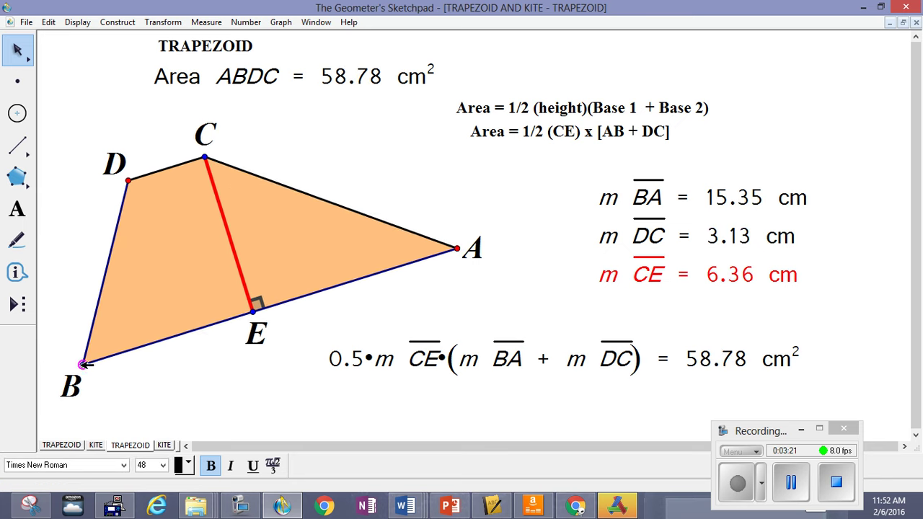
{"action": "left_click_drag", "start_coordinate": [456, 249], "coordinate": [326, 252]}
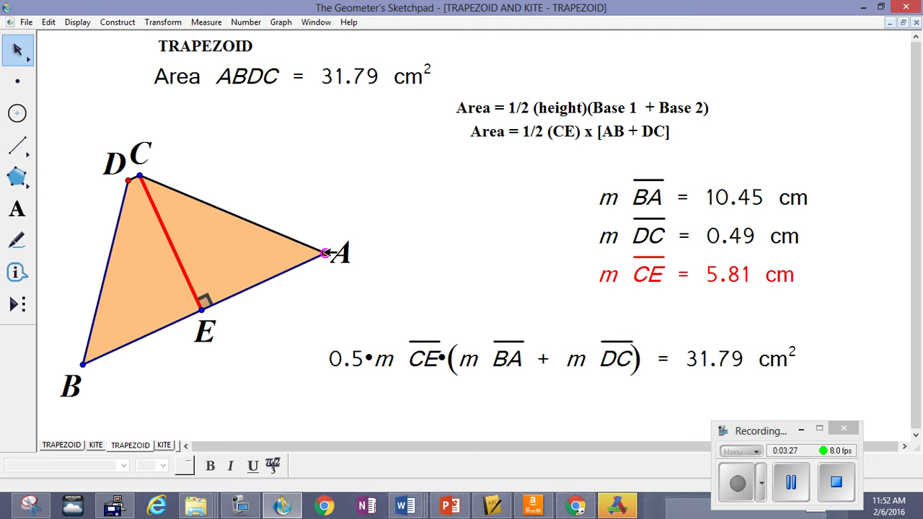
Reshape trapezoid ABDC into a near-rectangle by moving A and C outward and B inward until A meets E
{"action": "left_click_drag", "start_coordinate": [326, 253], "coordinate": [371, 238]}
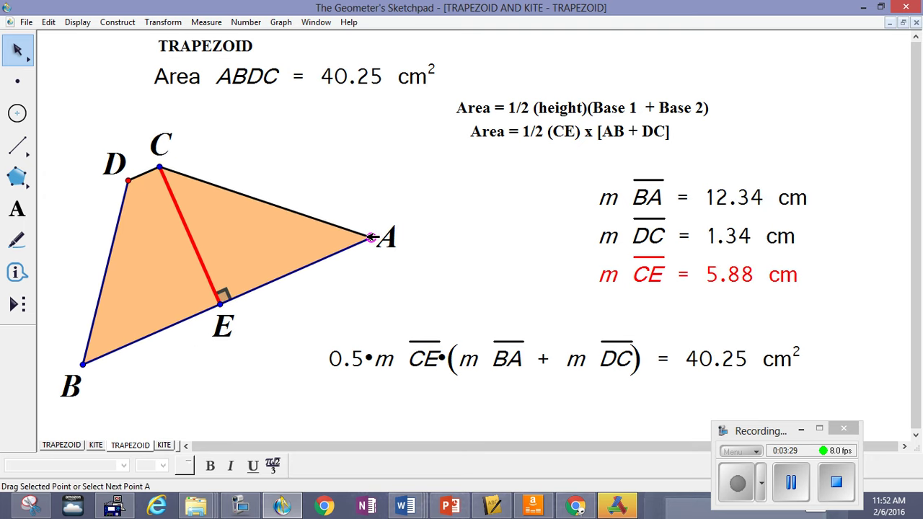
{"action": "left_click_drag", "start_coordinate": [170, 168], "coordinate": [271, 144]}
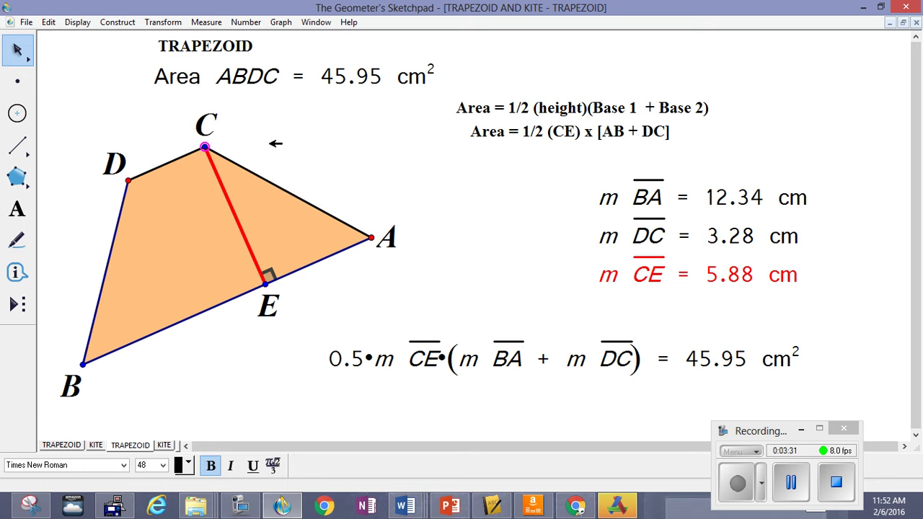
{"action": "left_click_drag", "start_coordinate": [83, 364], "coordinate": [166, 328]}
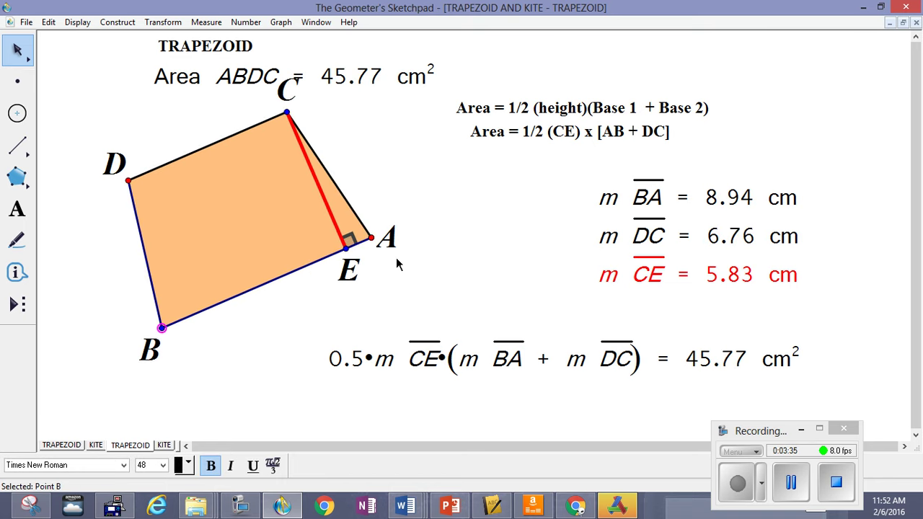
{"action": "left_click_drag", "start_coordinate": [371, 238], "coordinate": [442, 190]}
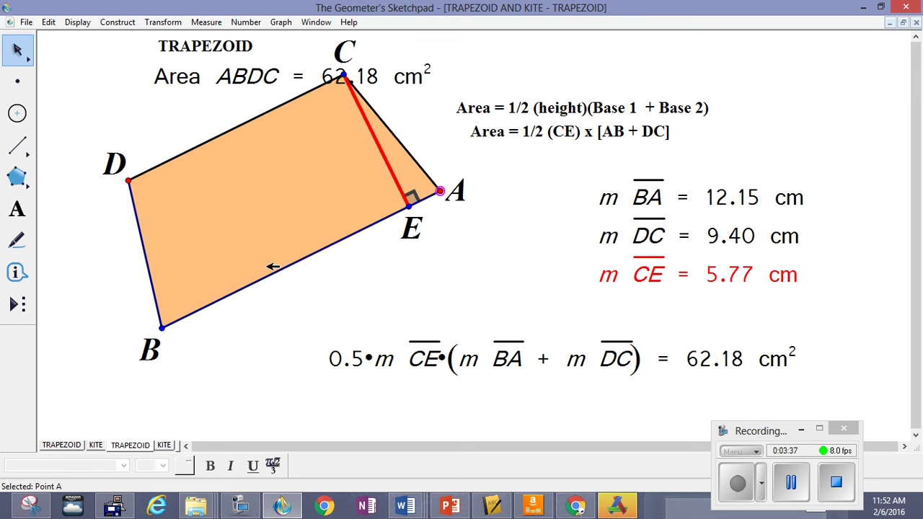
{"action": "mouse_move", "coordinate": [164, 327]}
{"action": "left_mouse_down"}
{"action": "mouse_move", "coordinate": [186, 312]}
{"action": "mouse_move", "coordinate": [180, 324]}
{"action": "left_mouse_up"}
{"action": "left_click_drag", "start_coordinate": [441, 190], "coordinate": [427, 231]}
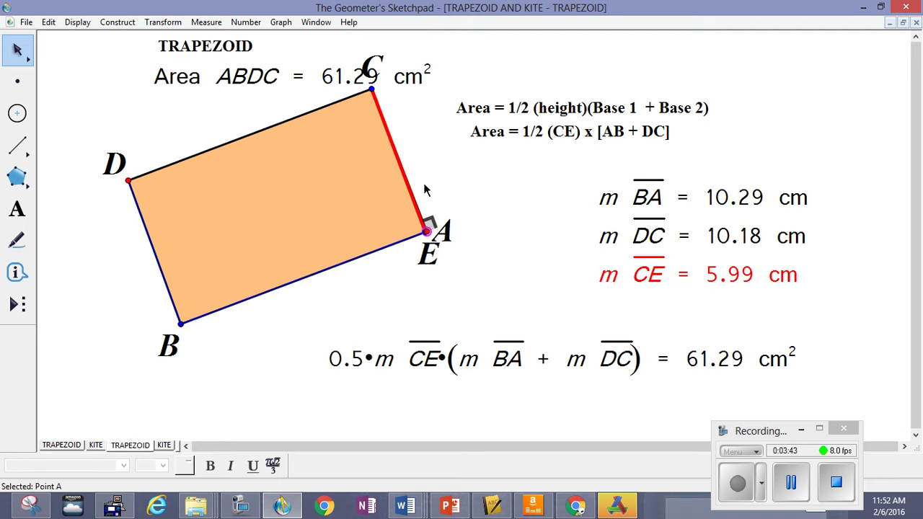
Shorten base DC to about 6.2 cm by moving C back toward D and nudging B slightly outward
{"action": "left_click_drag", "start_coordinate": [374, 88], "coordinate": [288, 145]}
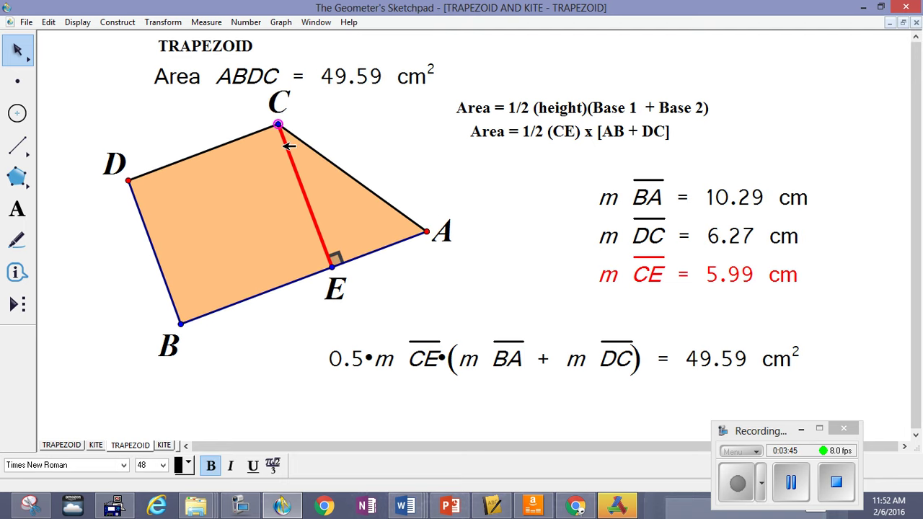
{"action": "mouse_move", "coordinate": [182, 323]}
{"action": "left_mouse_down"}
{"action": "mouse_move", "coordinate": [193, 320]}
{"action": "mouse_move", "coordinate": [182, 325]}
{"action": "left_mouse_up"}
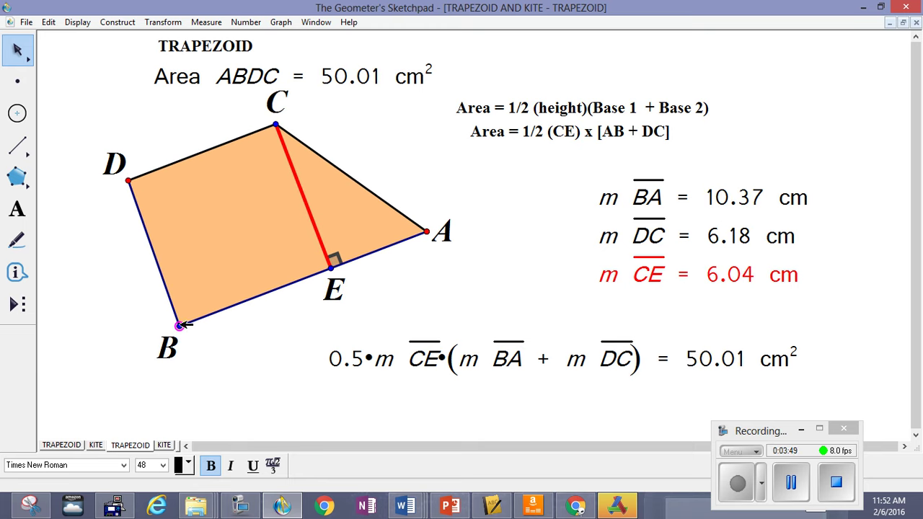
{"action": "left_click", "coordinate": [414, 295]}
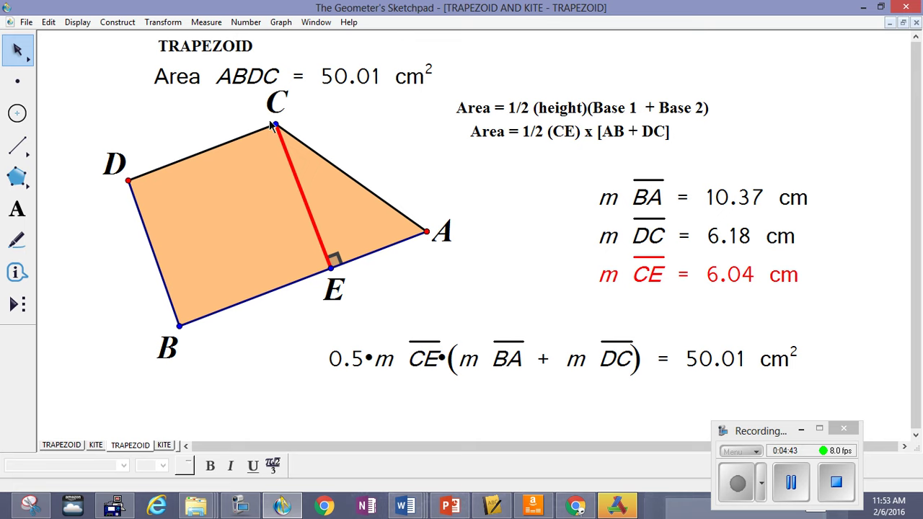
Move C closer to D until base DC is about 3.35 cm, and leave all objects and captions deselected
{"action": "left_click_drag", "start_coordinate": [277, 124], "coordinate": [214, 160]}
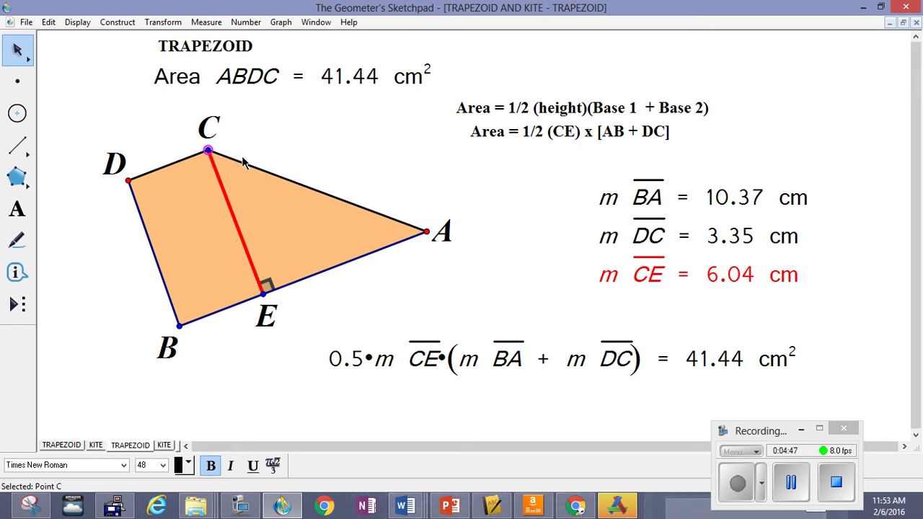
{"action": "left_click", "coordinate": [245, 163]}
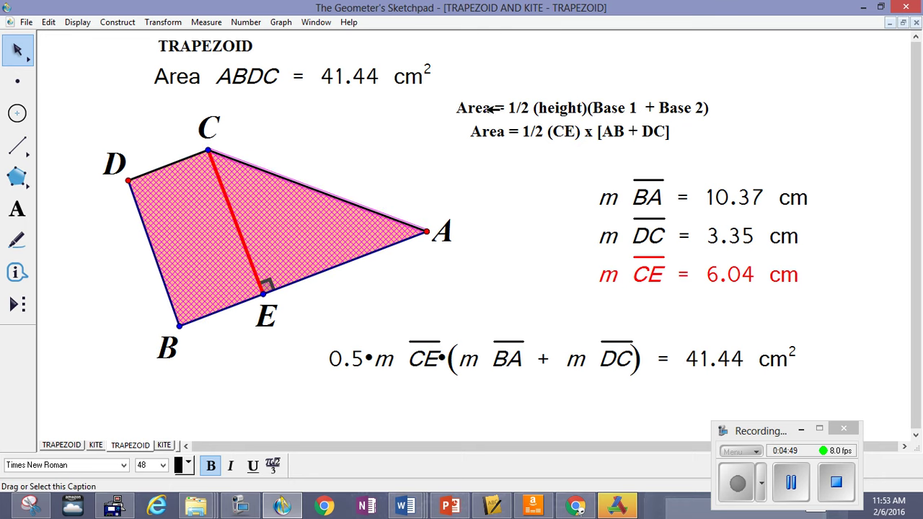
{"action": "left_click", "coordinate": [491, 110]}
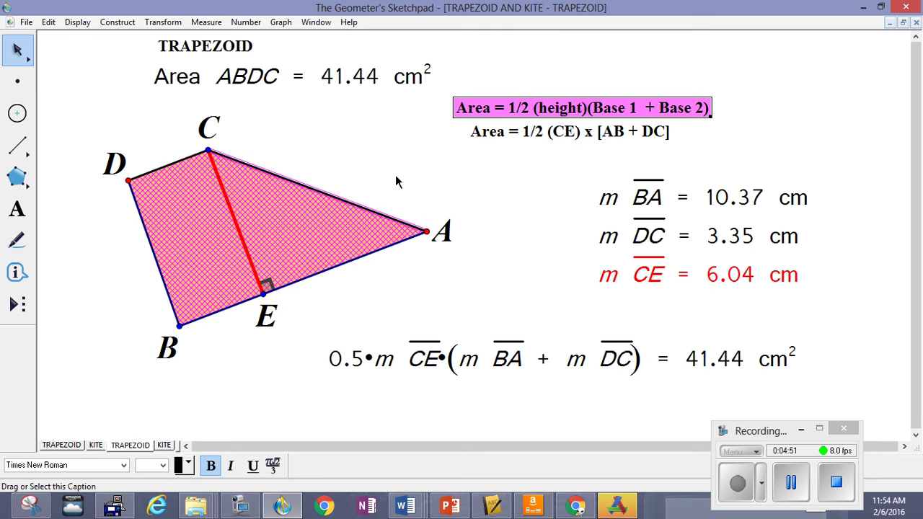
{"action": "left_click", "coordinate": [330, 163]}
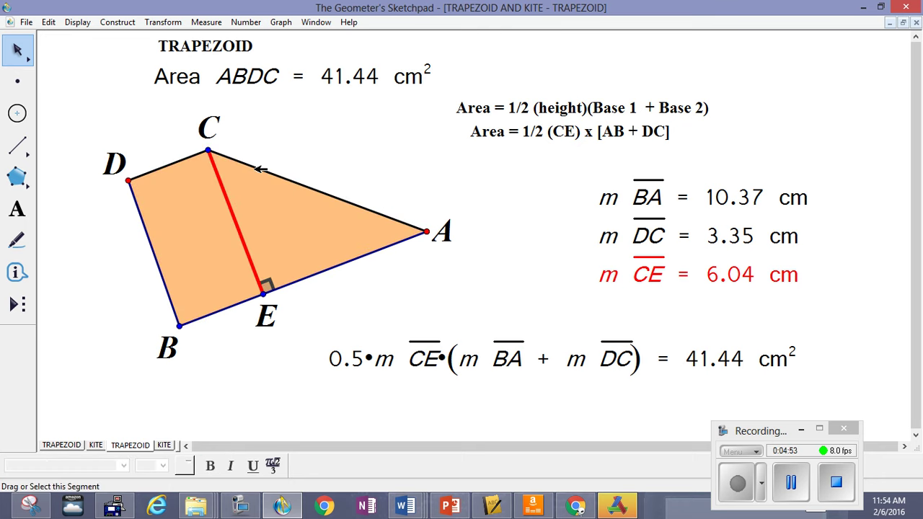